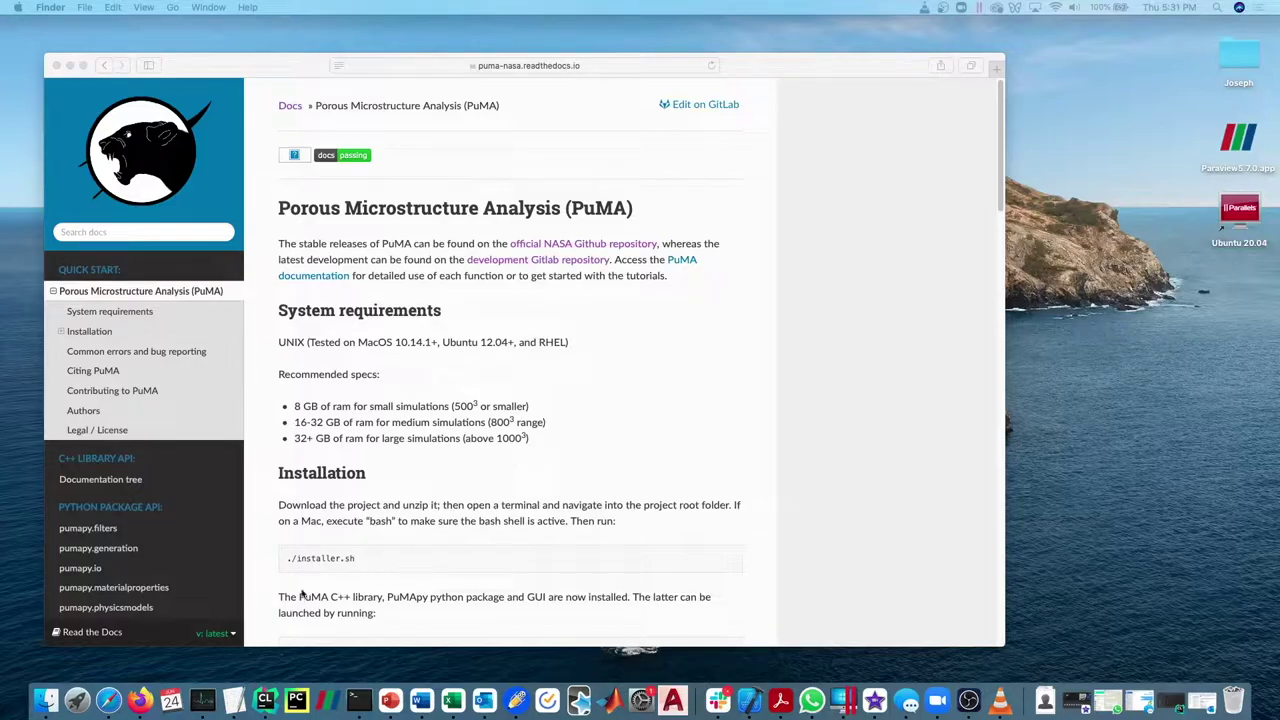
- Open an enlarged Terminal window and activate the puma conda environment
left_click(372, 700)
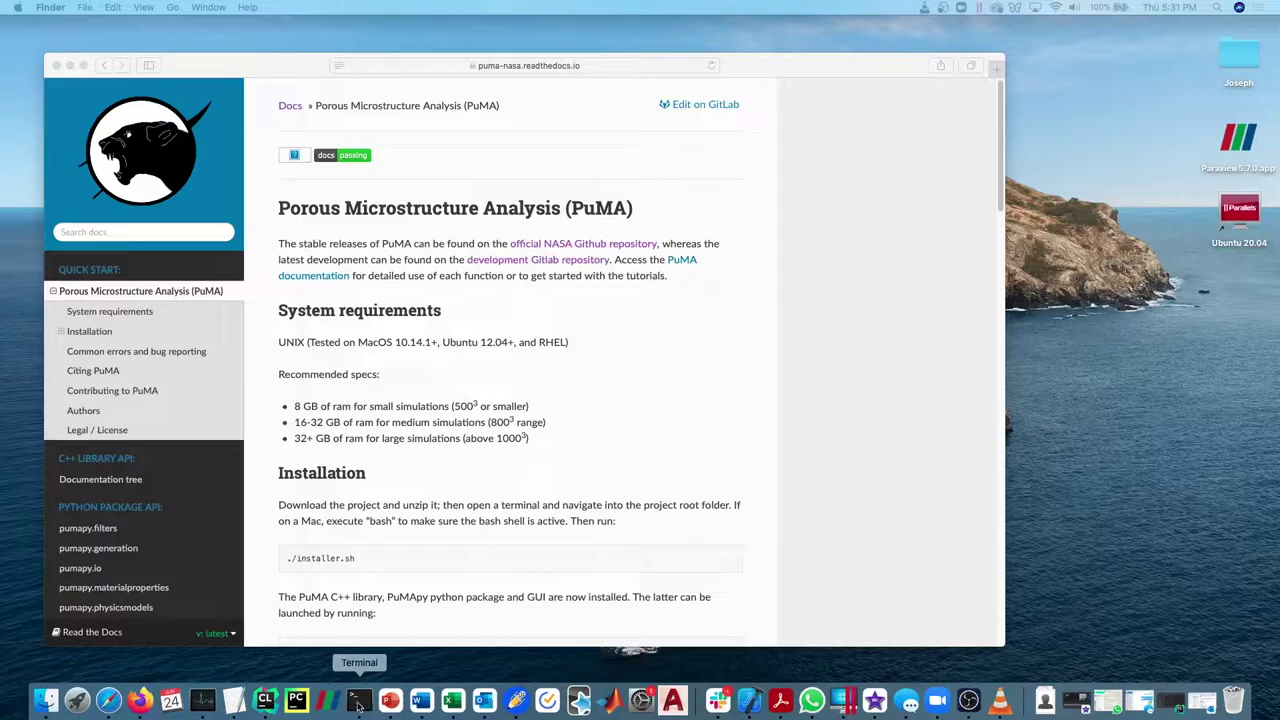
left_click_drag(776, 271, 847, 329)
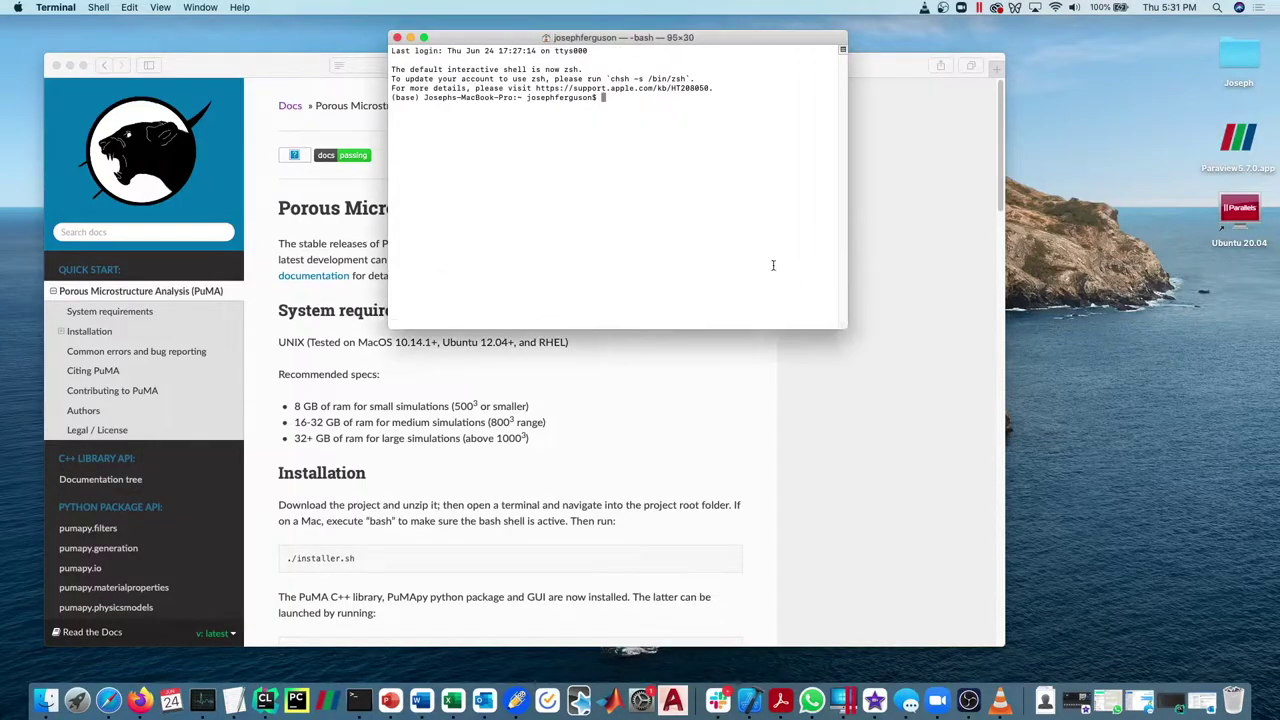
type("conda activate puma")
key("Return")
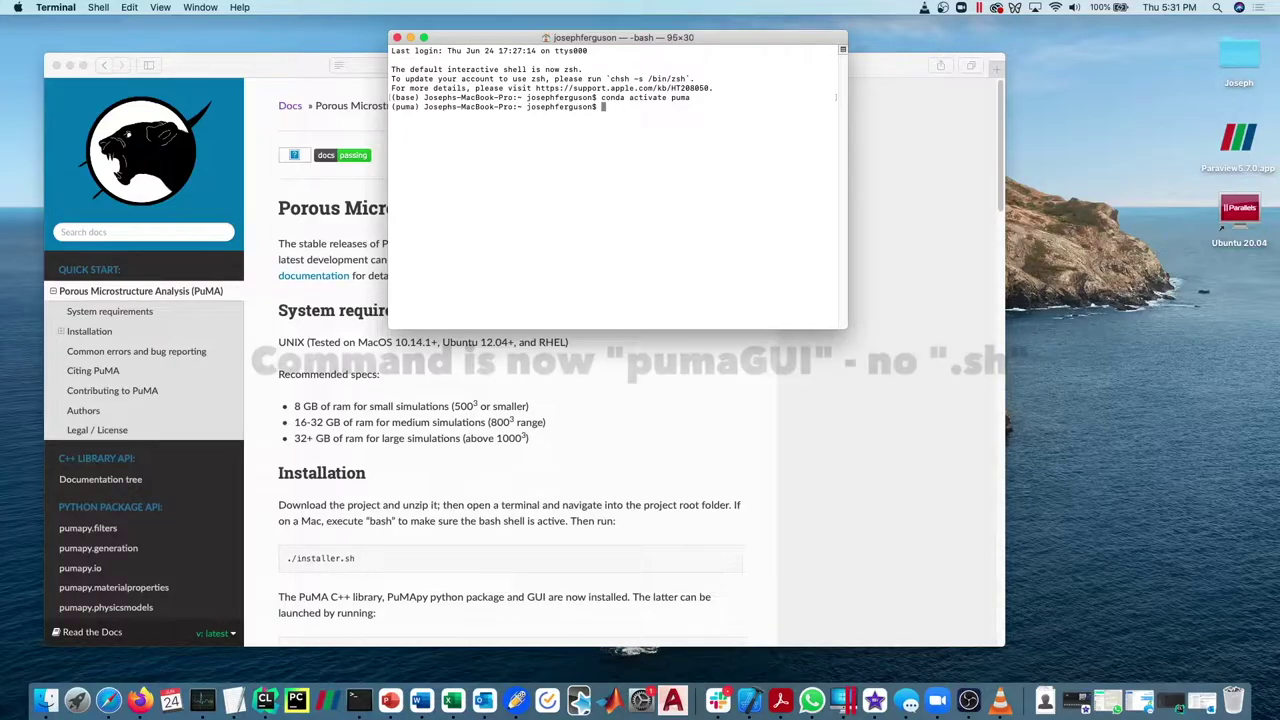
- Launch the PuMA GUI with pumaGUI.sh and position its window over the docs page
type("pumaGUI.sh")
key("Return")
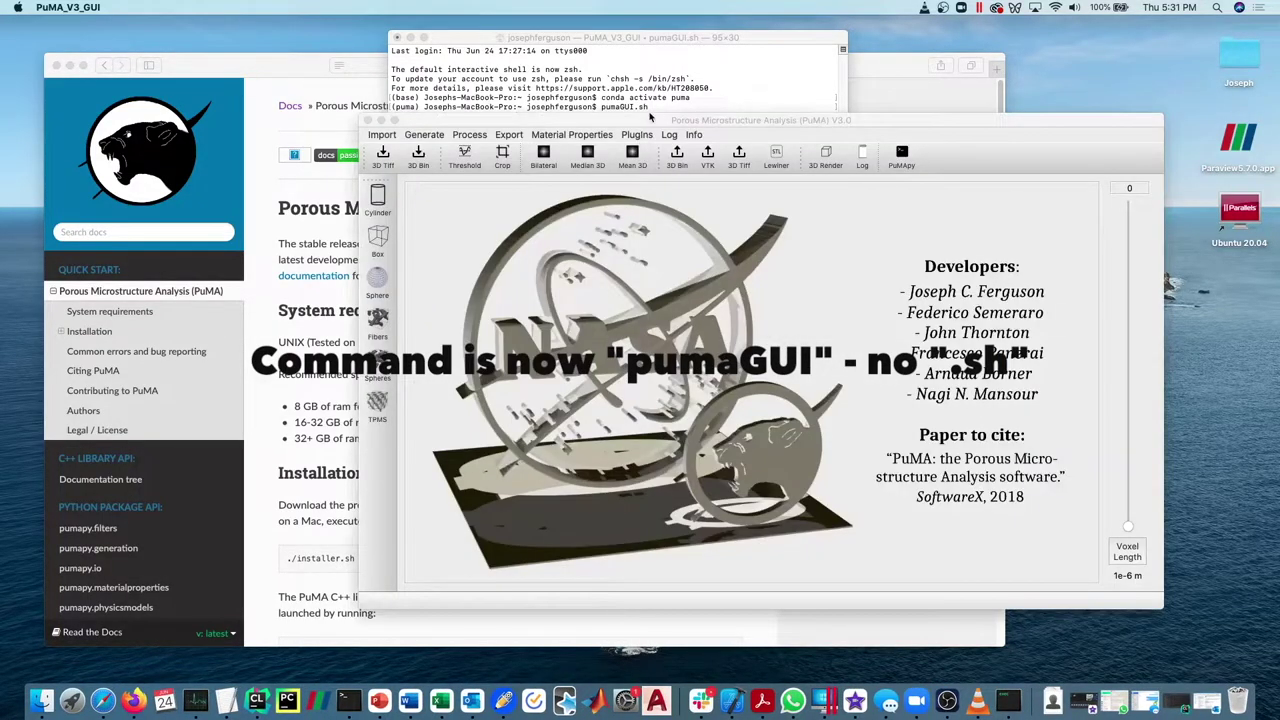
left_click_drag(652, 125, 535, 127)
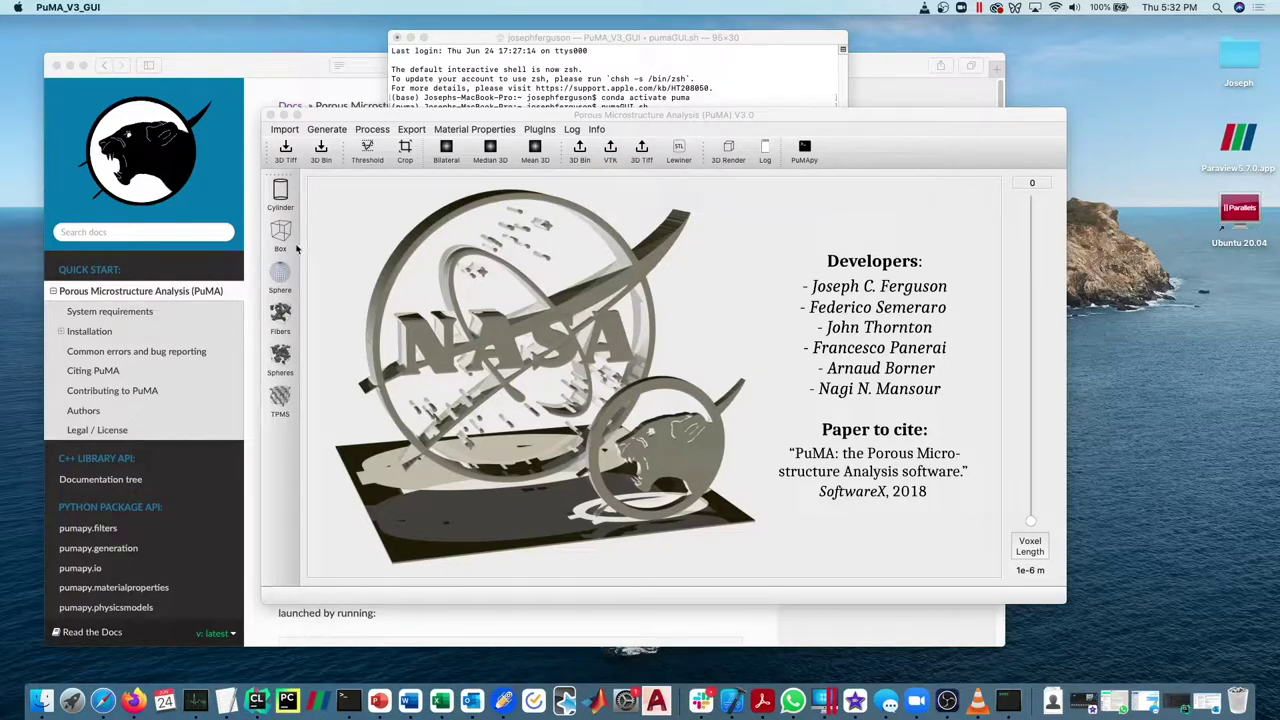
left_click(285, 130)
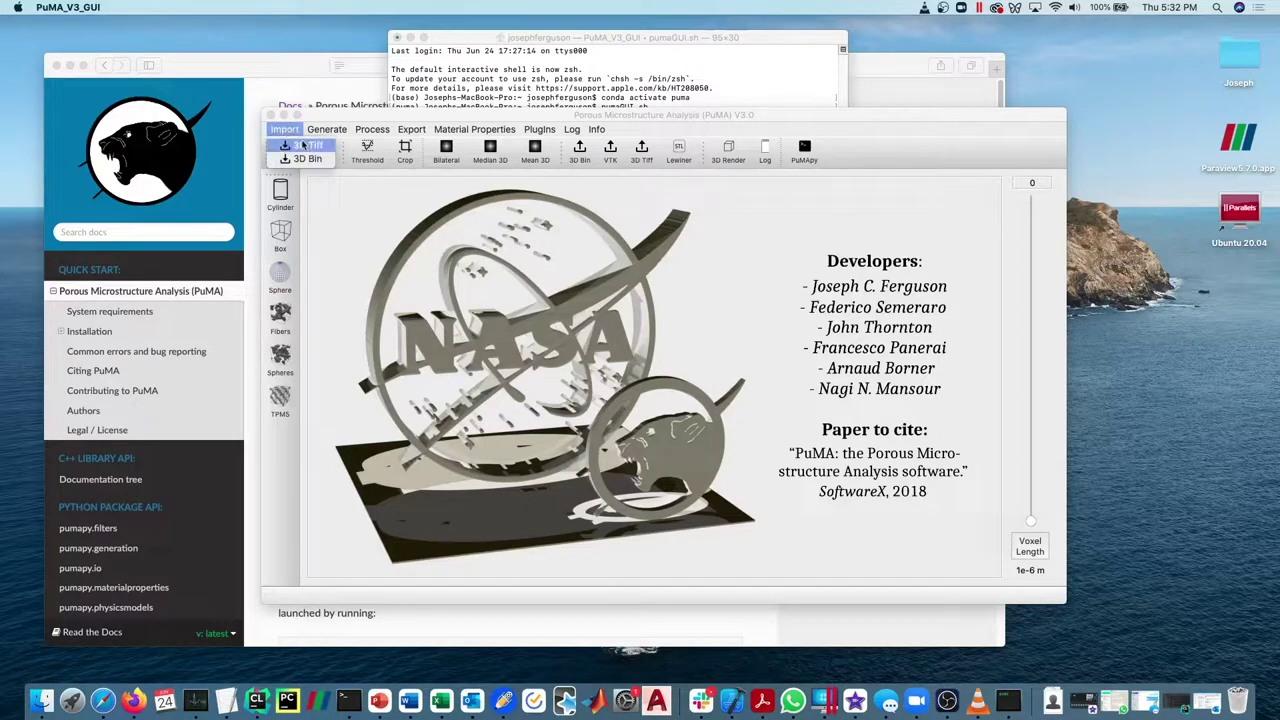
left_click(300, 147)
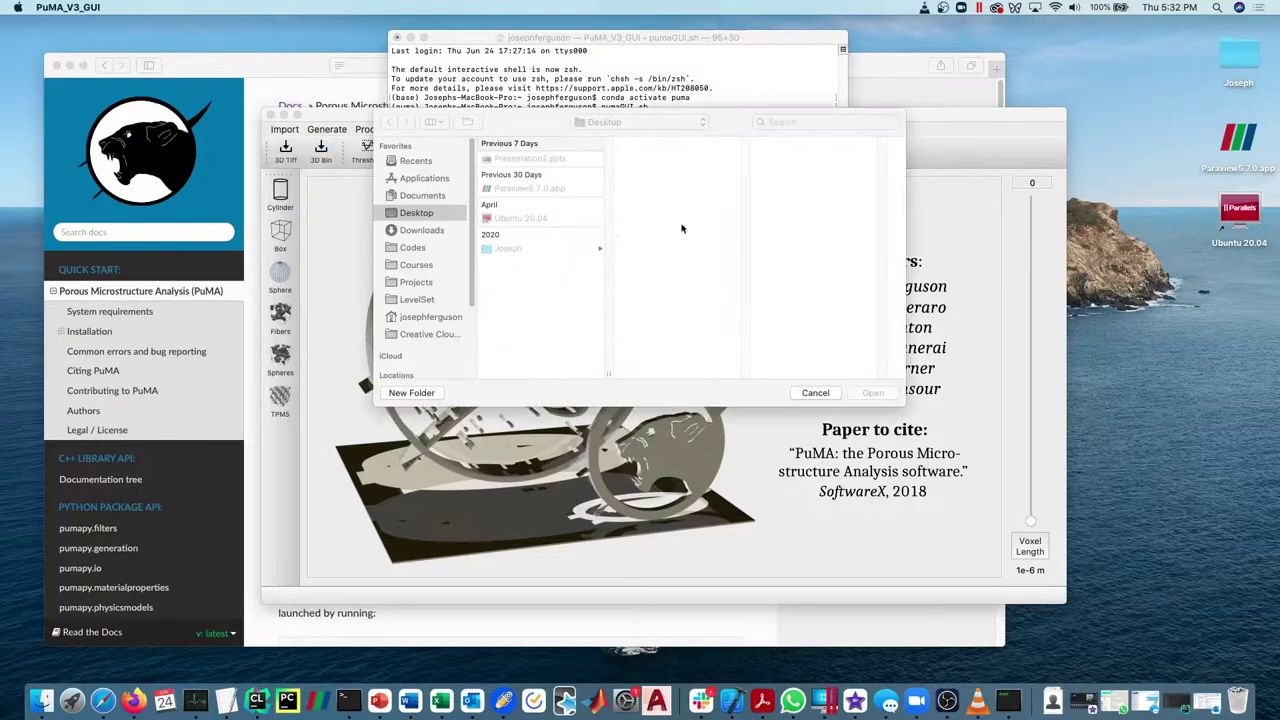
left_click(826, 393)
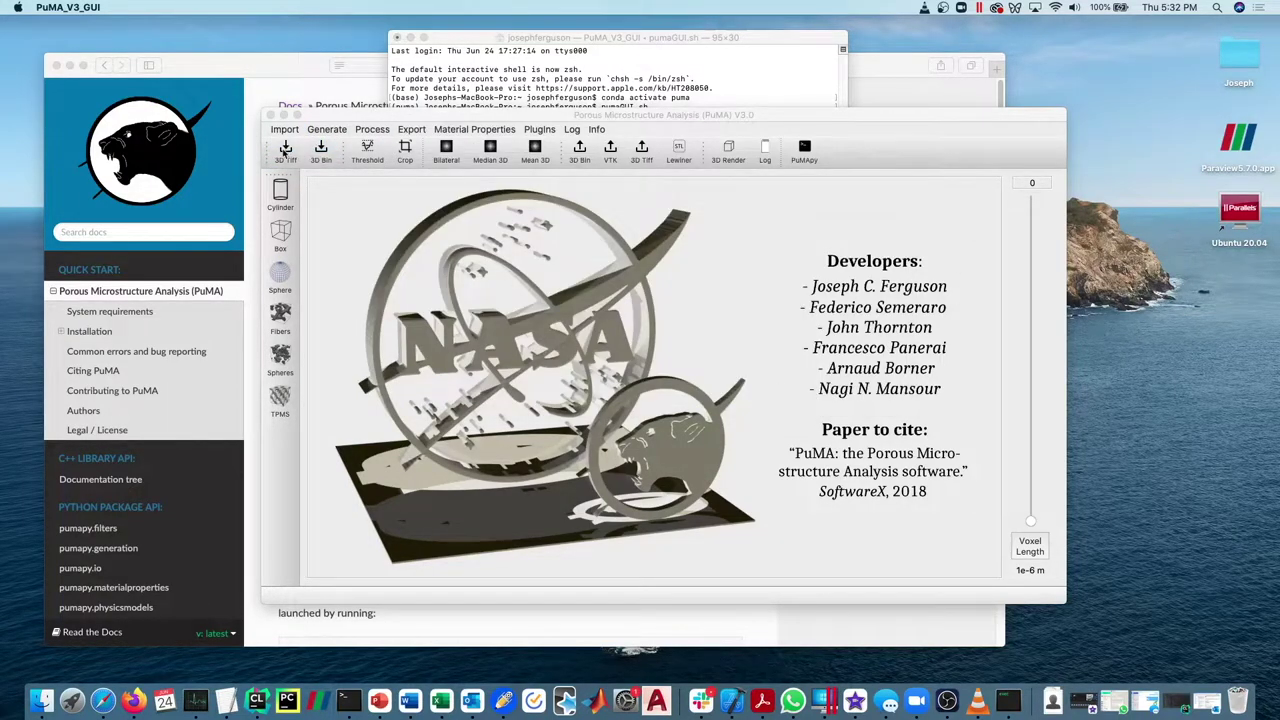
left_click(285, 150)
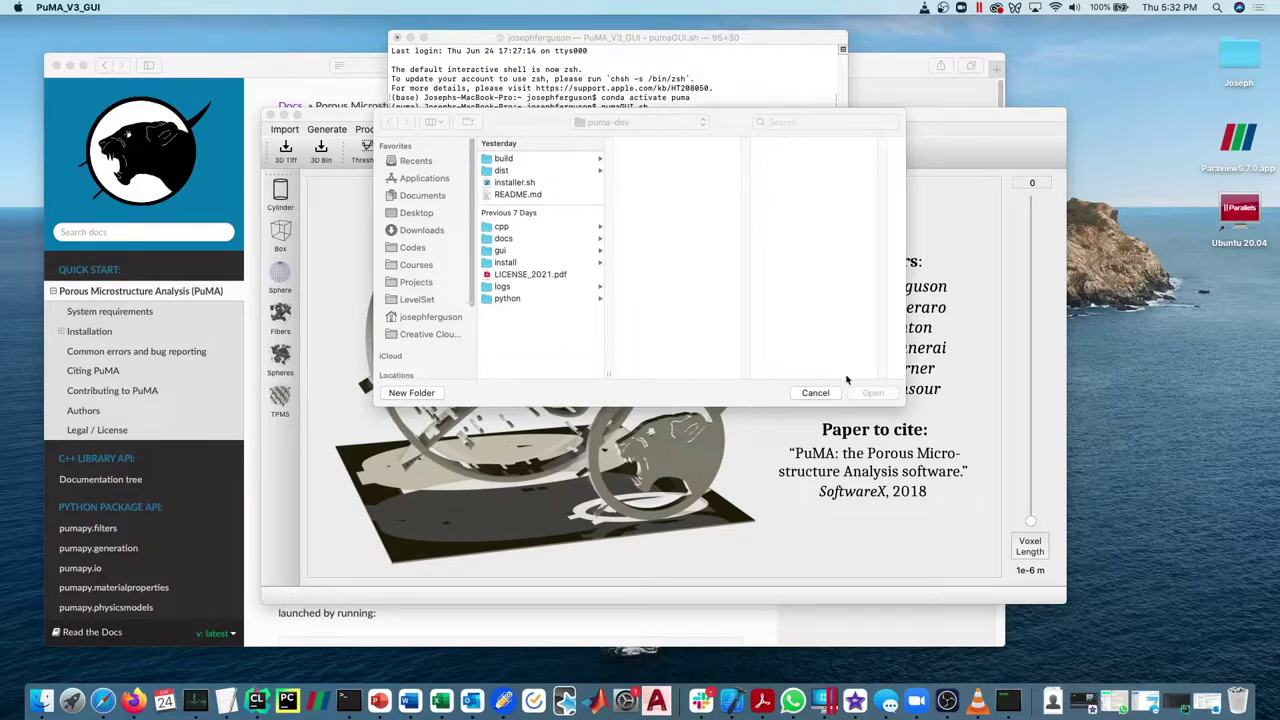
left_click(814, 395)
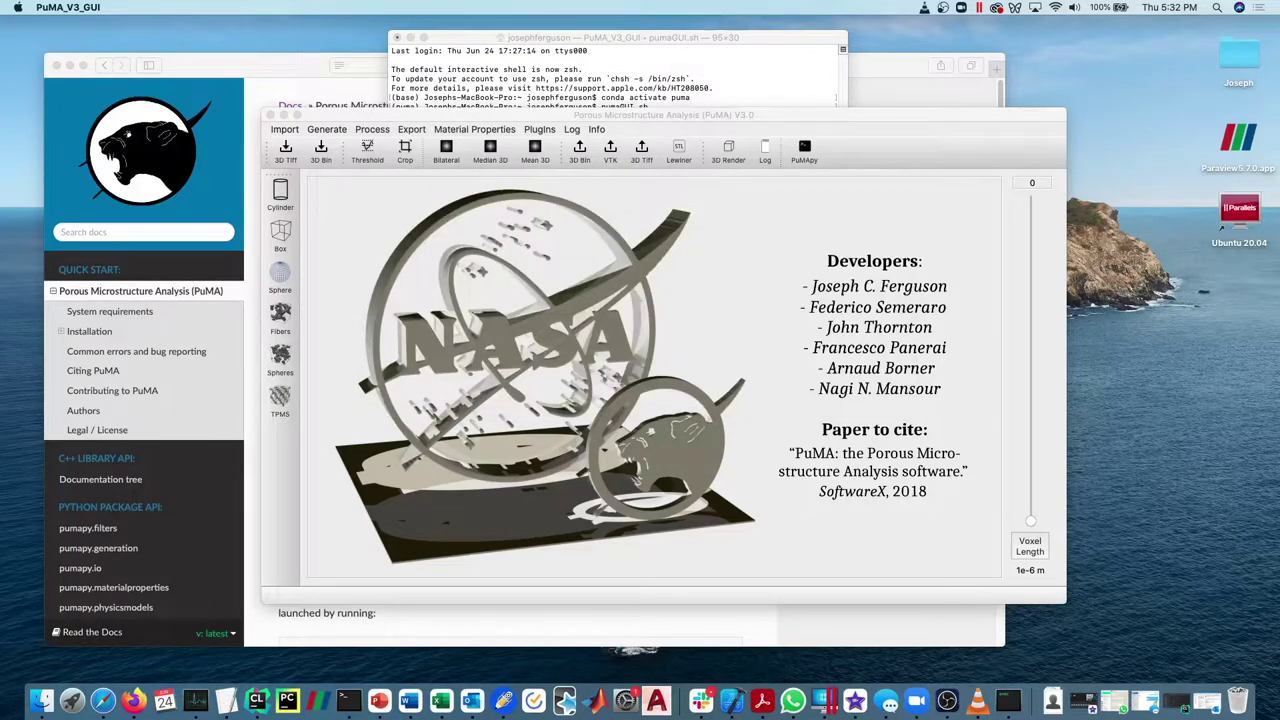
left_click(40, 702)
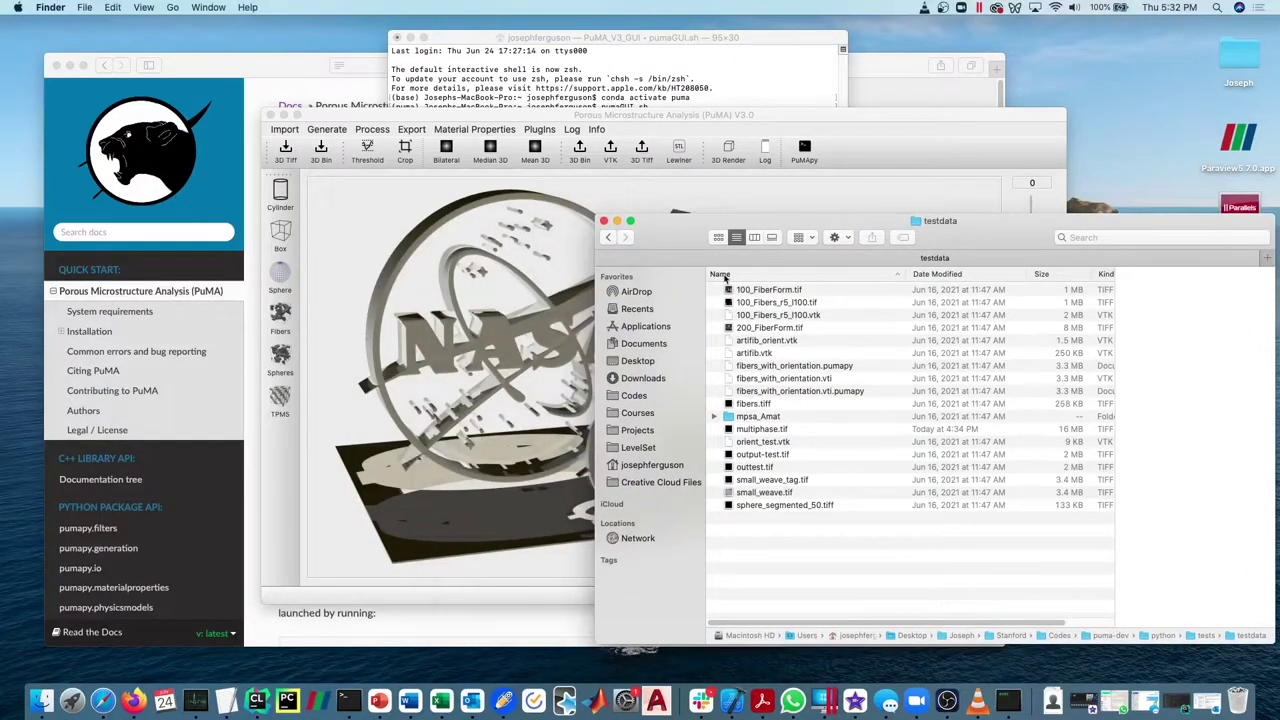
- Load 200_FiberForm.tif from the Finder testdata folder into PuMA and move to a deeper slice
left_click(778, 330)
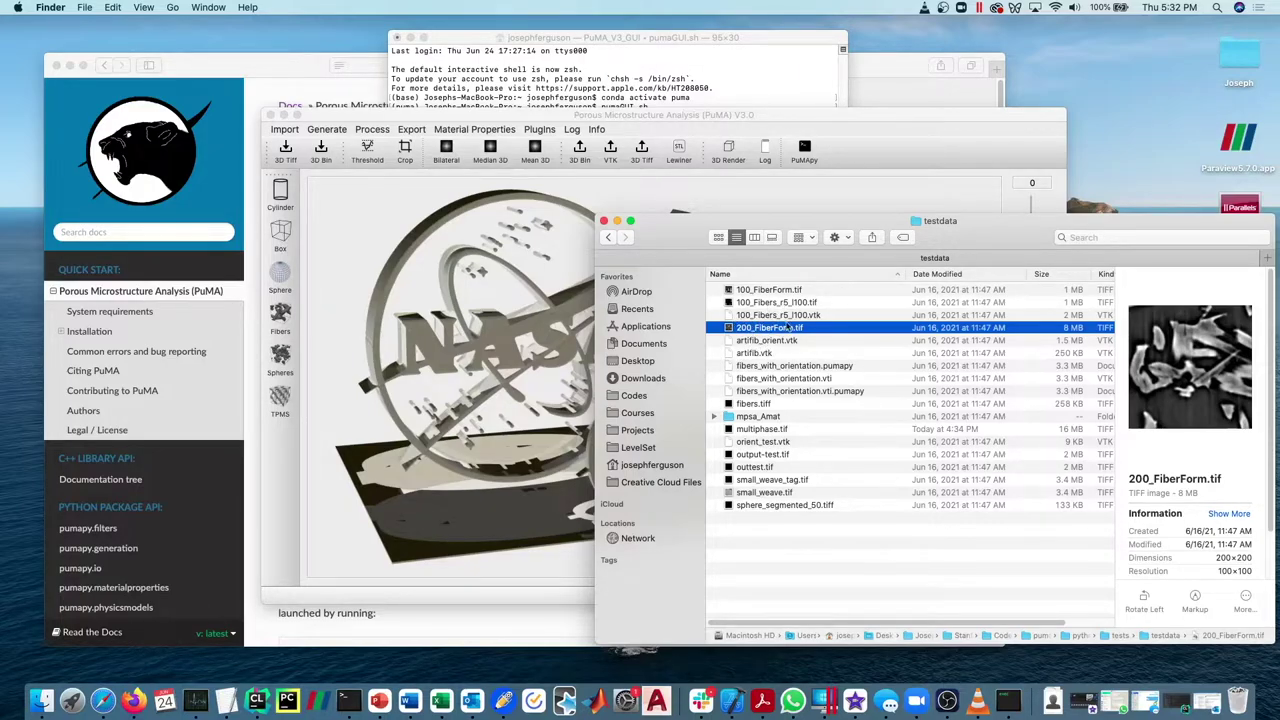
left_click_drag(468, 114, 412, 104)
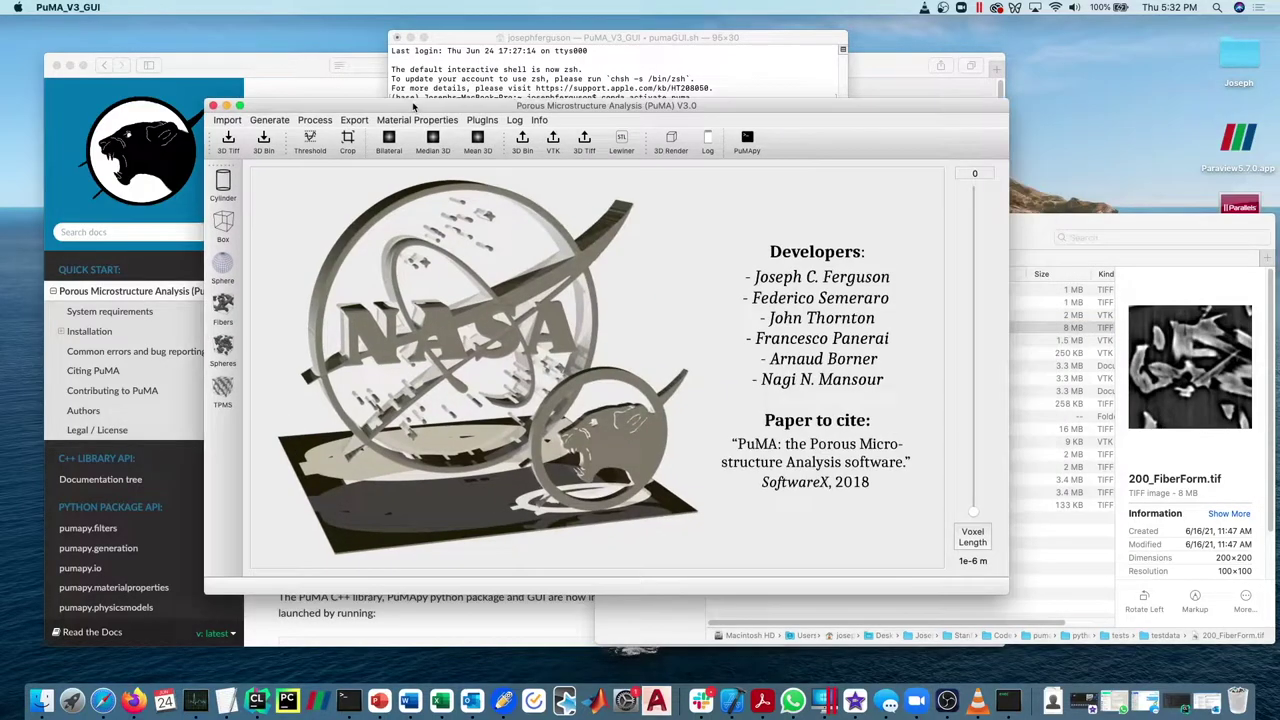
left_click(1020, 253)
left_click_drag(775, 328, 512, 332)
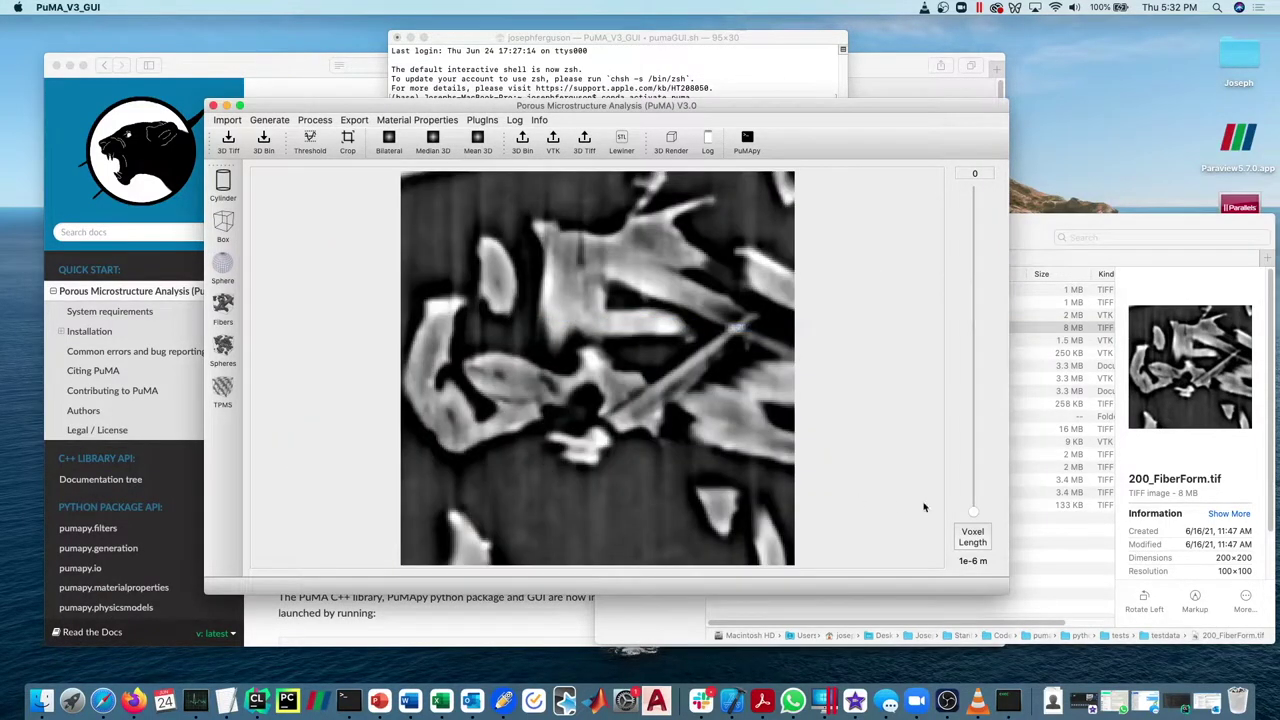
left_click_drag(974, 514, 966, 300)
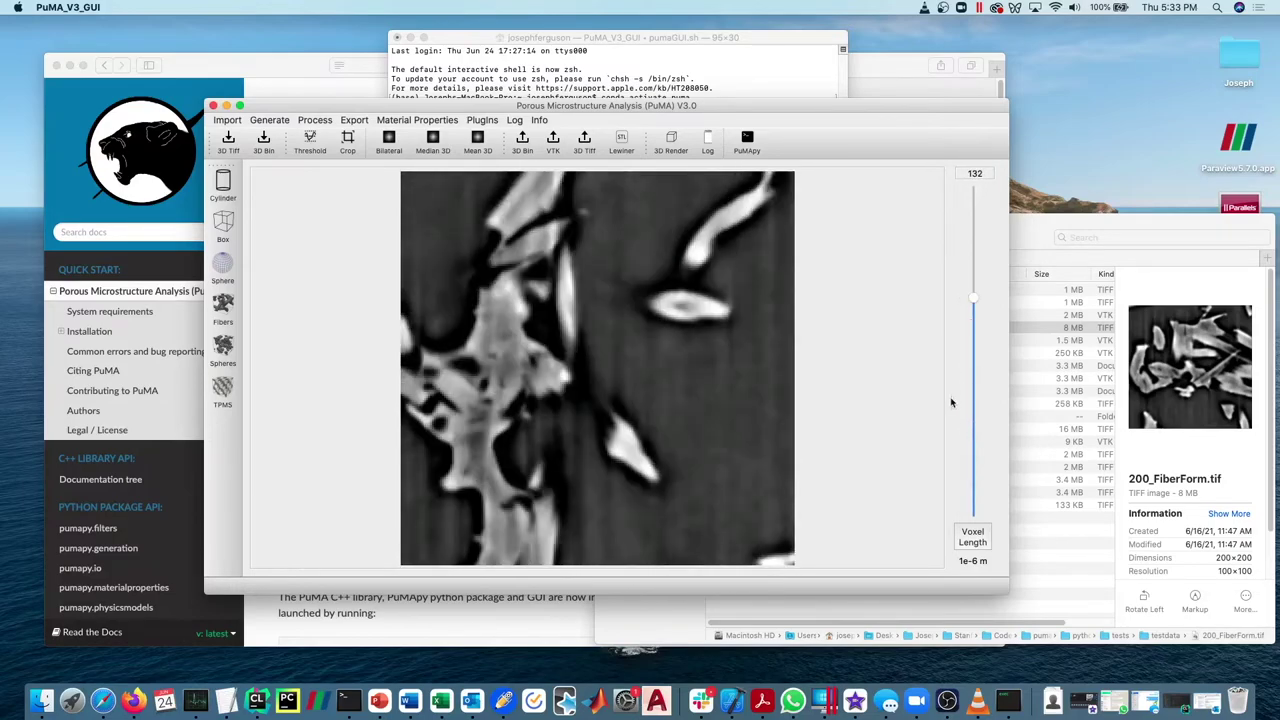
- Change the volume's voxel length from 1e-6 m to 1.3e-6 m
left_click(975, 538)
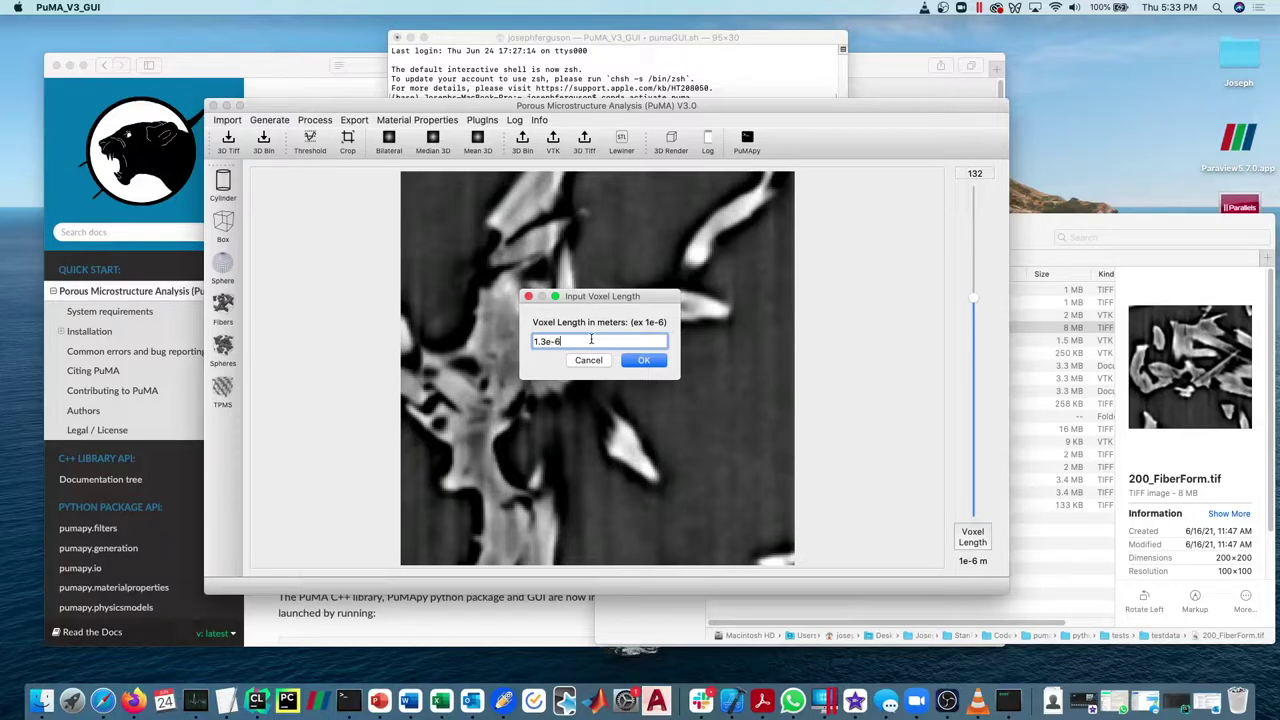
key("Return")
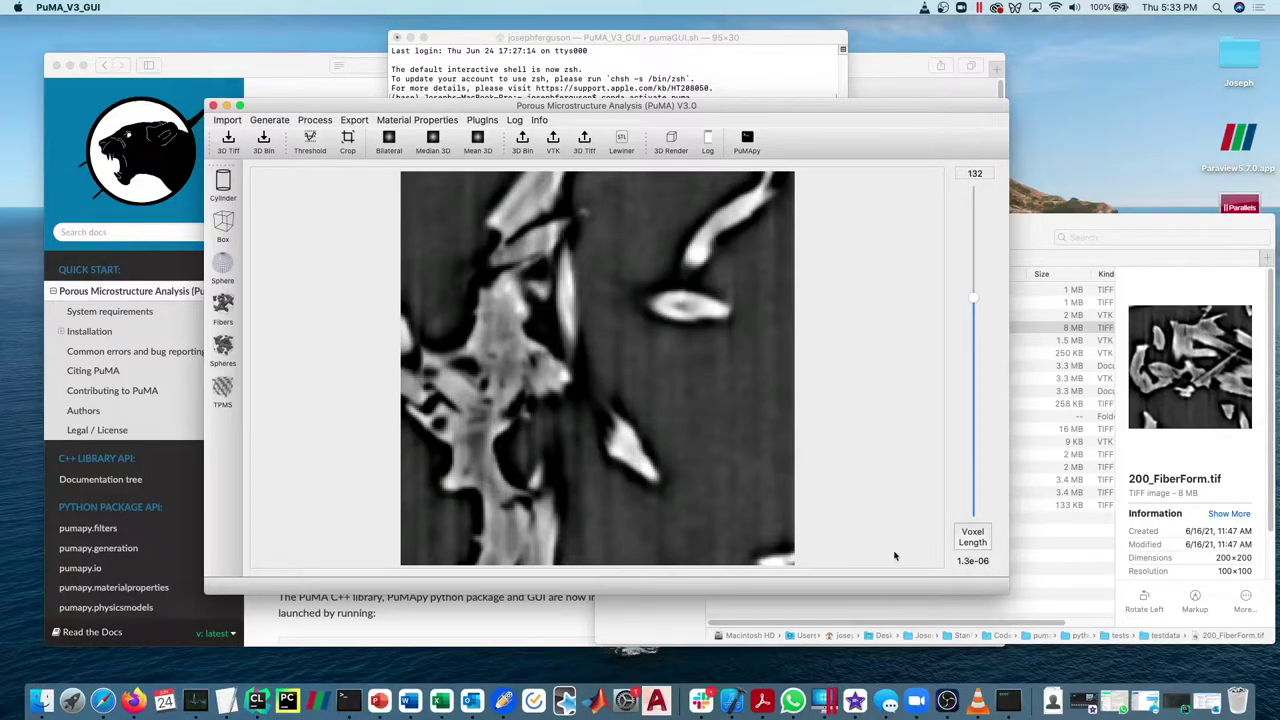
left_click_drag(1096, 228, 1039, 232)
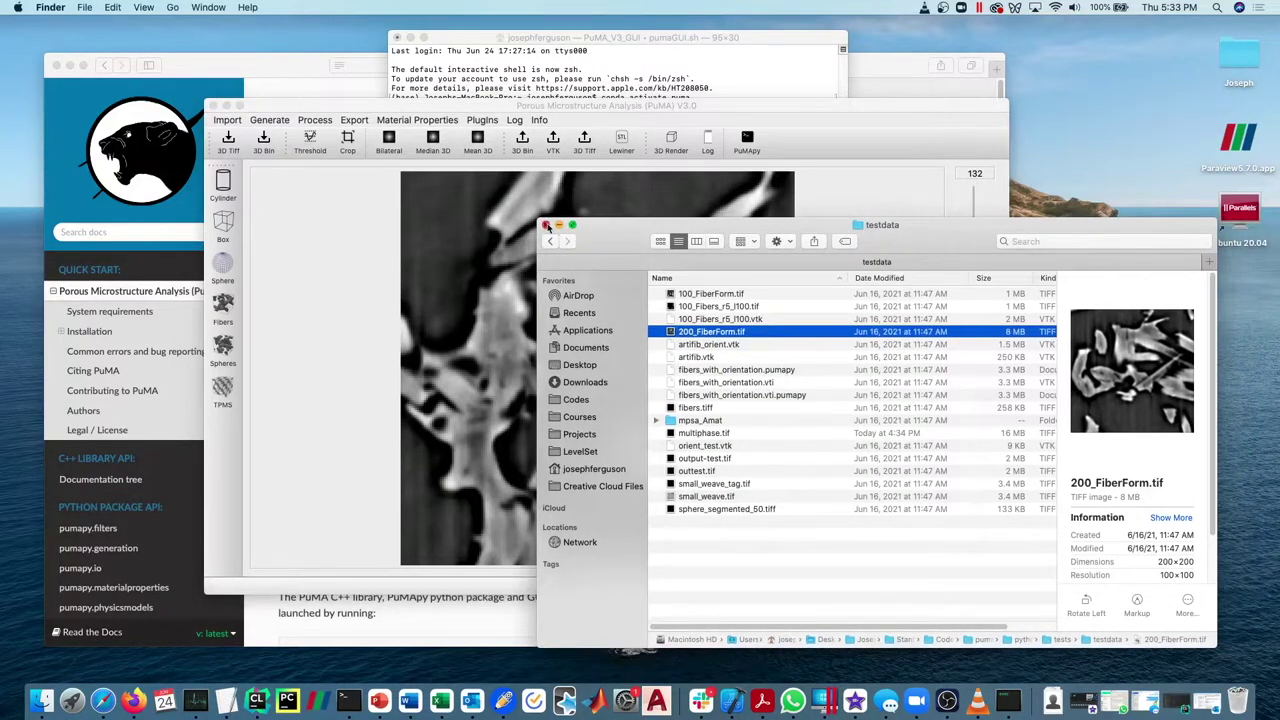
- Close the Finder window and look over PuMA's export format options
left_click(546, 226)
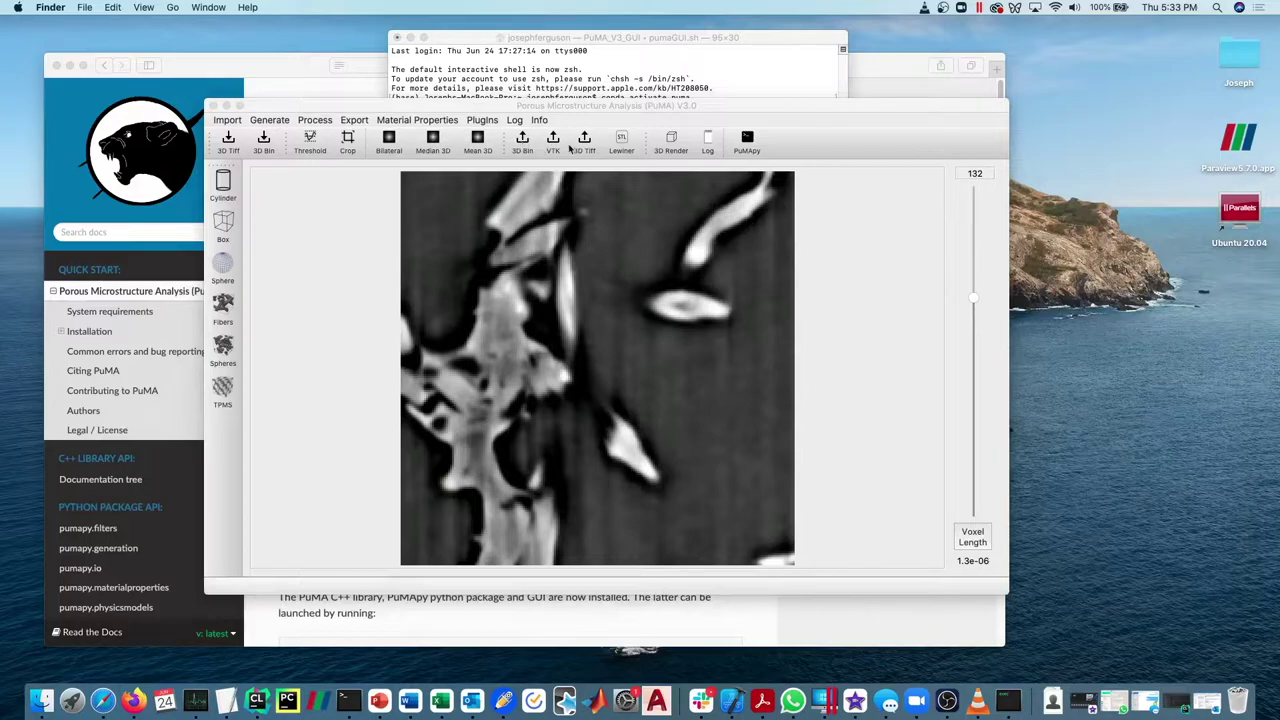
left_click(354, 120)
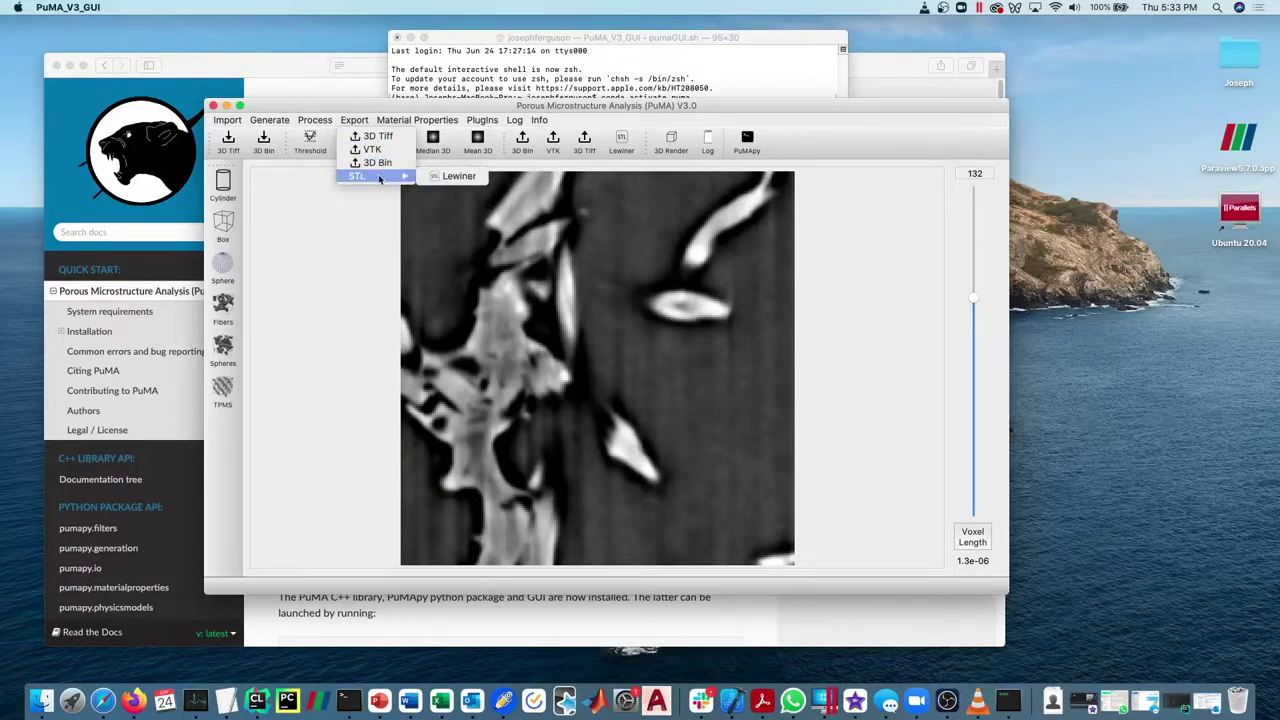
mouse_move(378, 178)
mouse_move(541, 119)
left_click(366, 256)
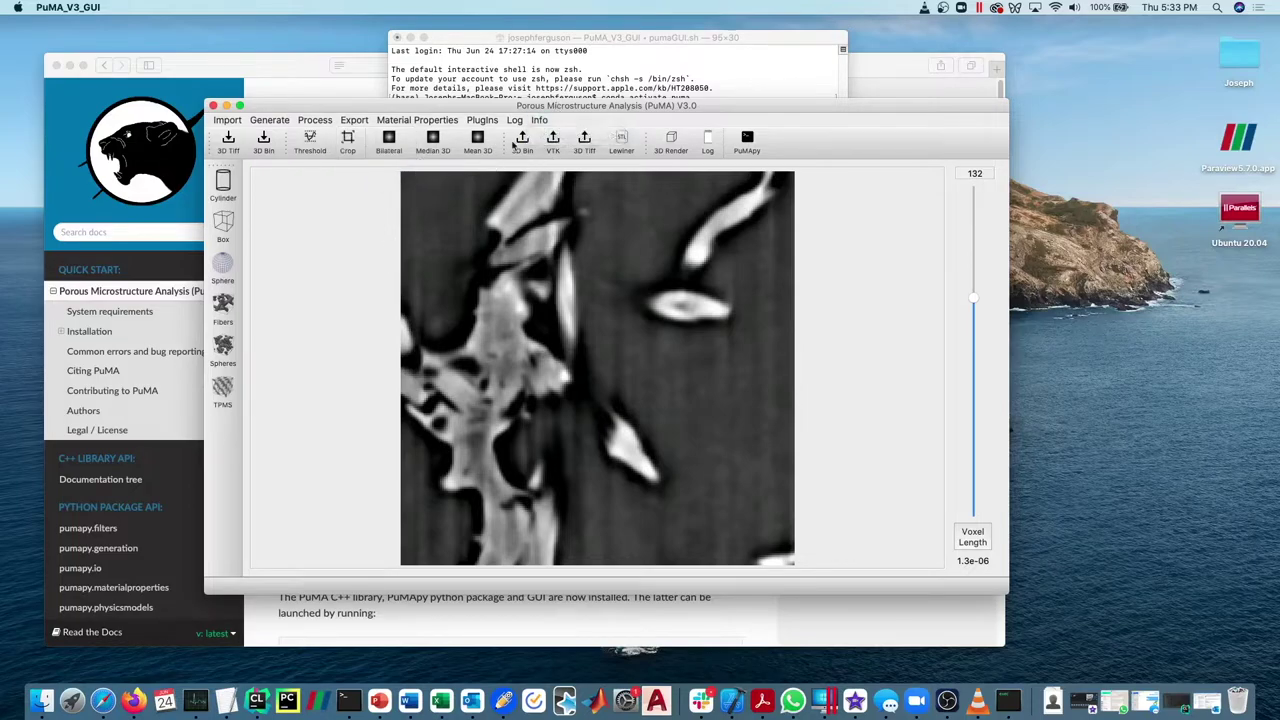
- Export the volume as a binary file named test-binary.puma on the Desktop
left_click(522, 142)
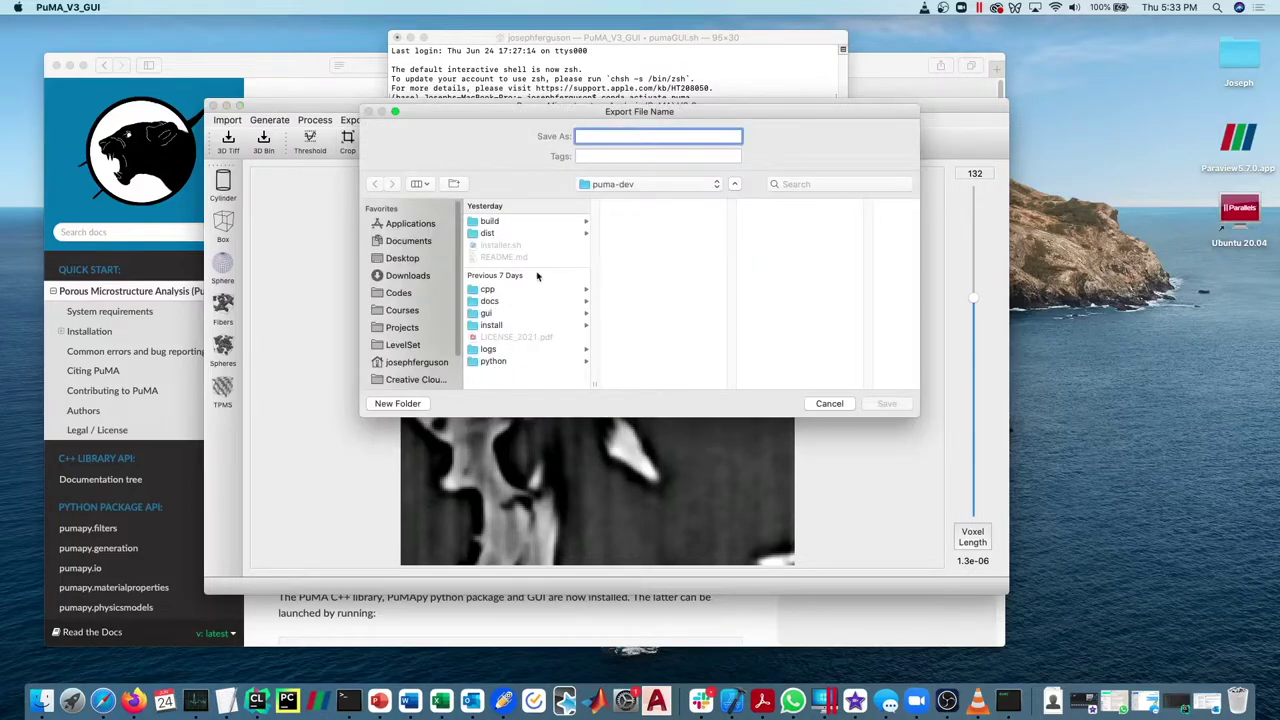
left_click(427, 258)
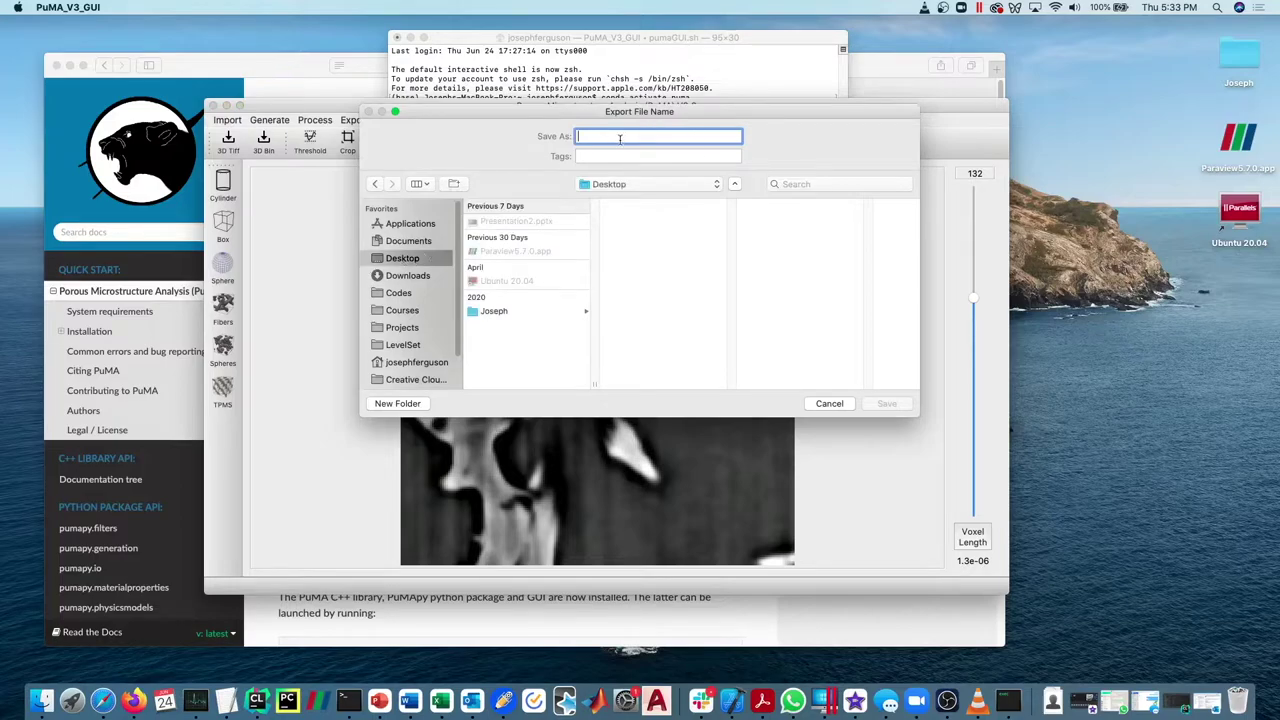
type("tes")
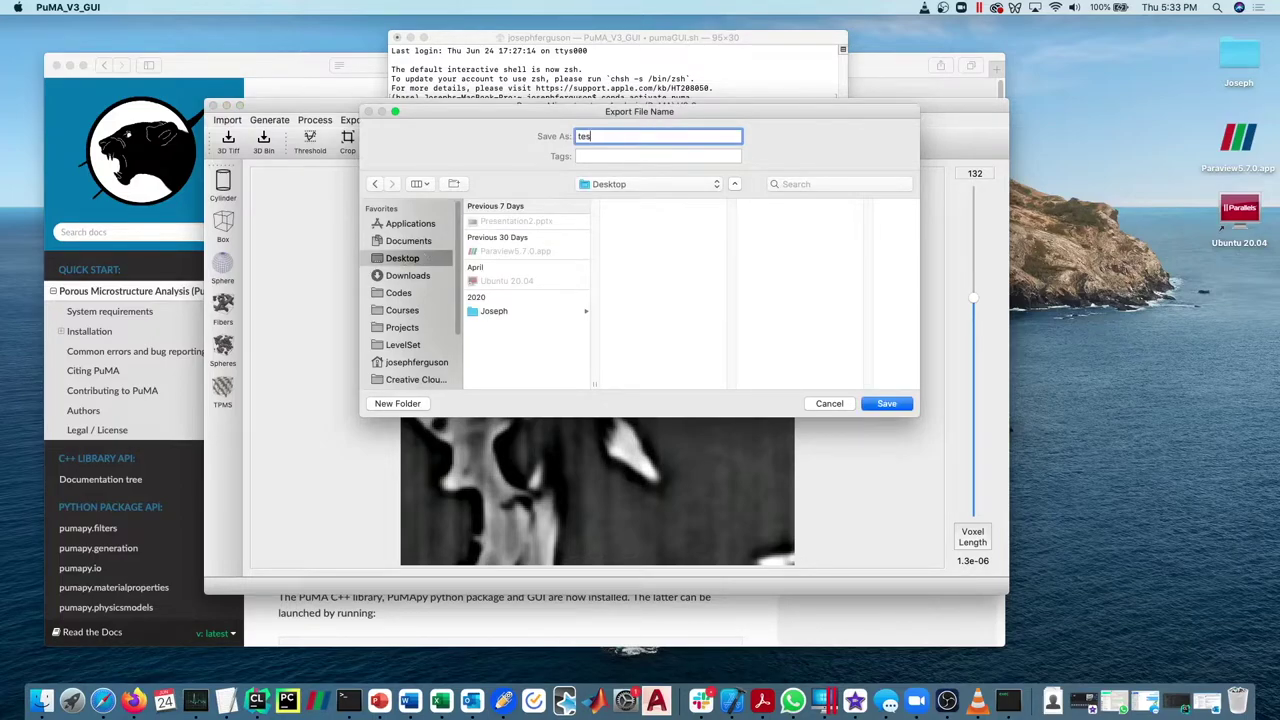
key("BackSpace")
key("BackSpace")
key("BackSpace")
type("test-binary")
key("Return")
left_click_drag(1258, 370, 1256, 336)
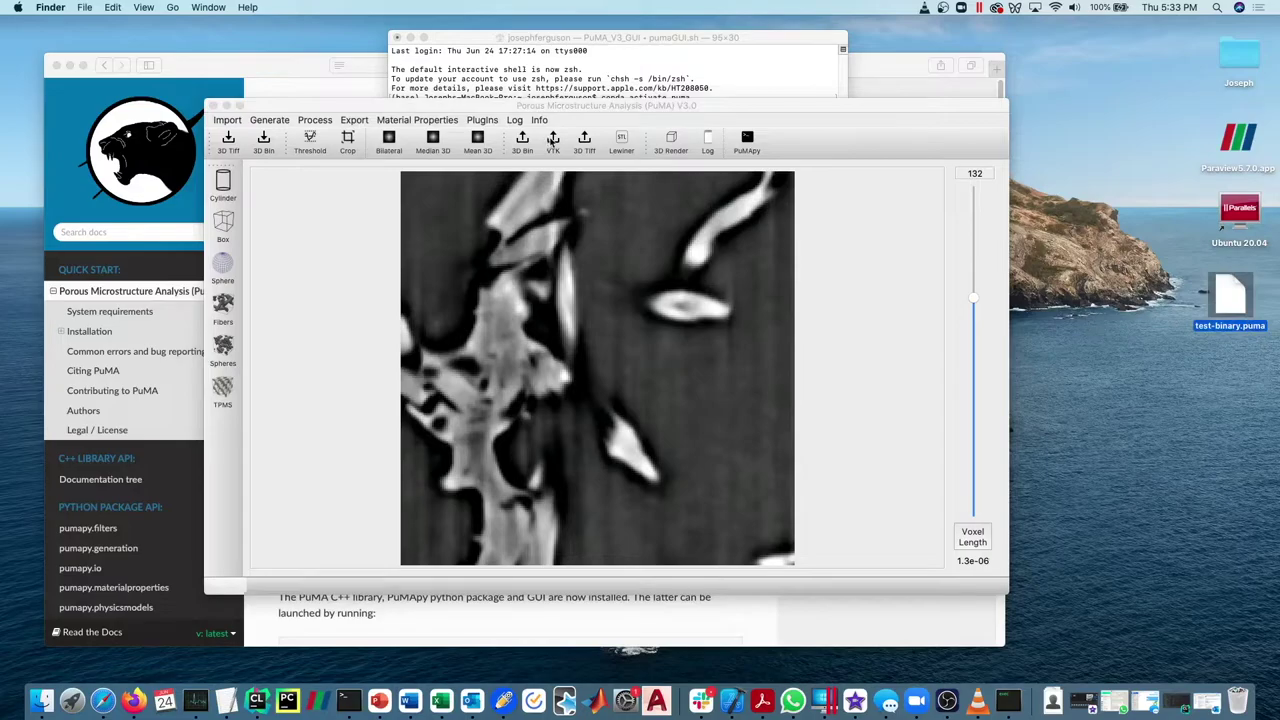
left_click(553, 141)
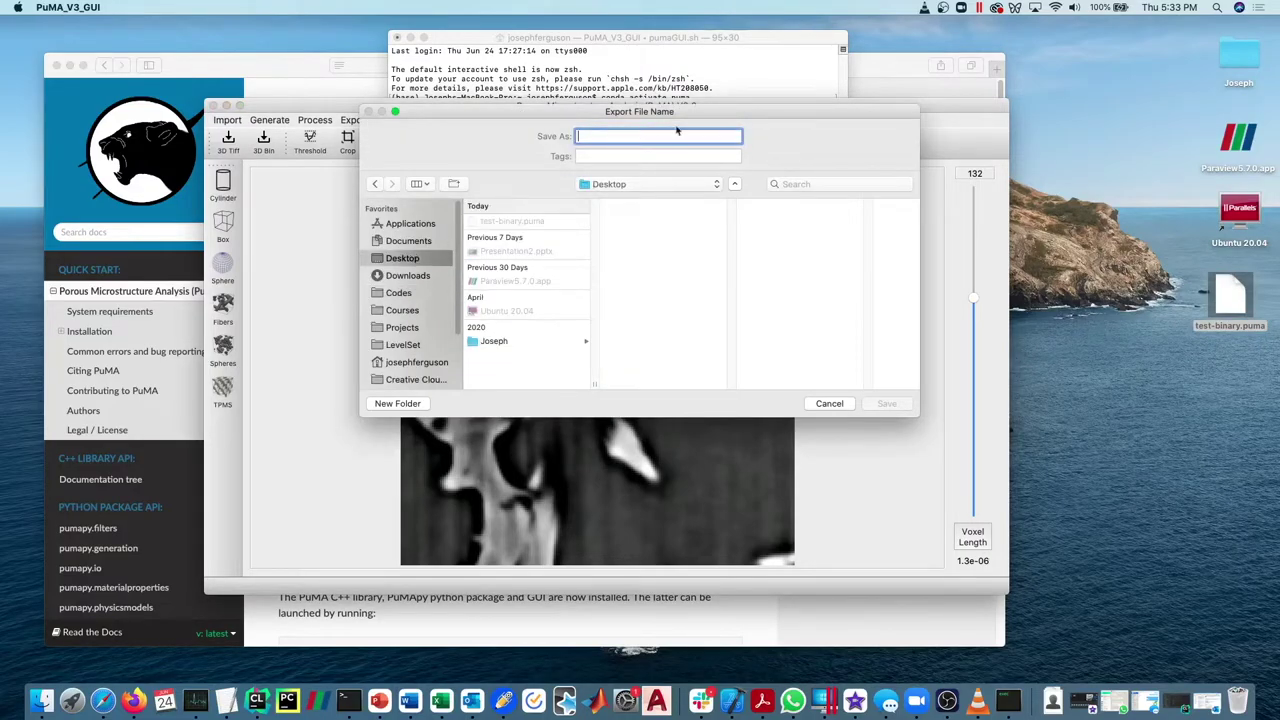
- Save the VTK export to the Desktop as test-vtk.vtk, placed beneath test-binary.puma
type("test-vtk")
key("Return")
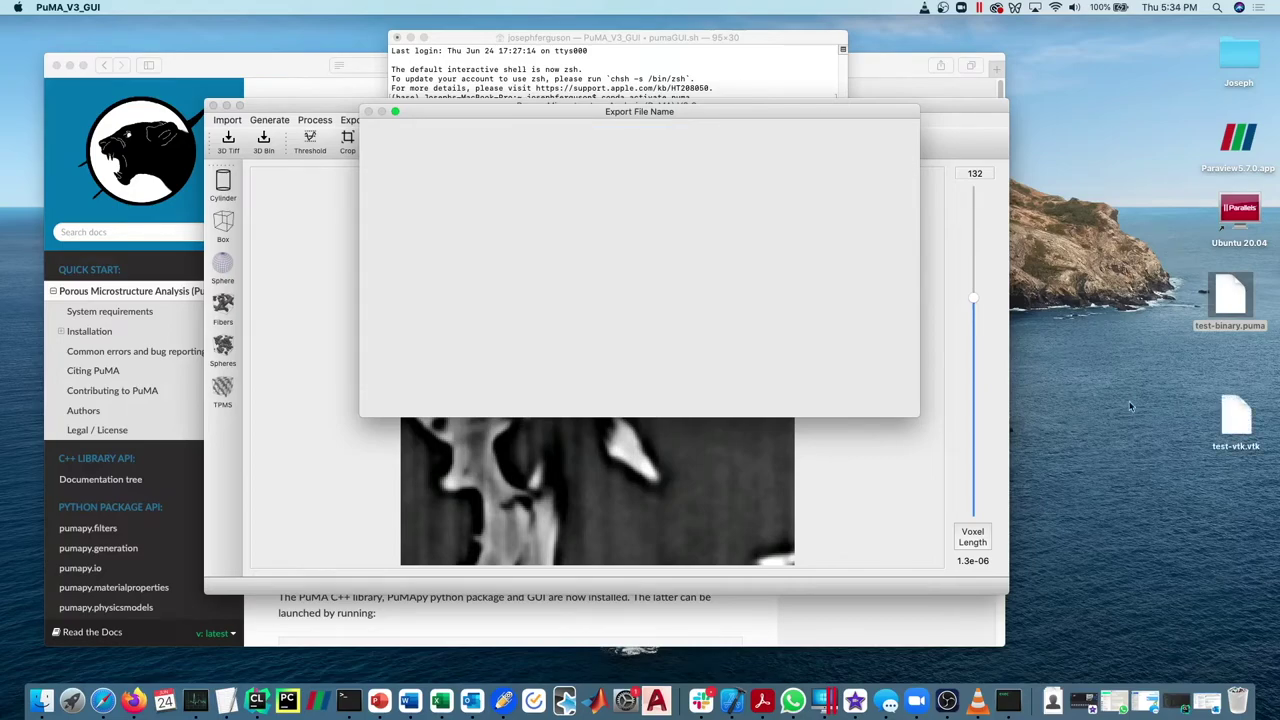
left_click_drag(1250, 446, 1252, 400)
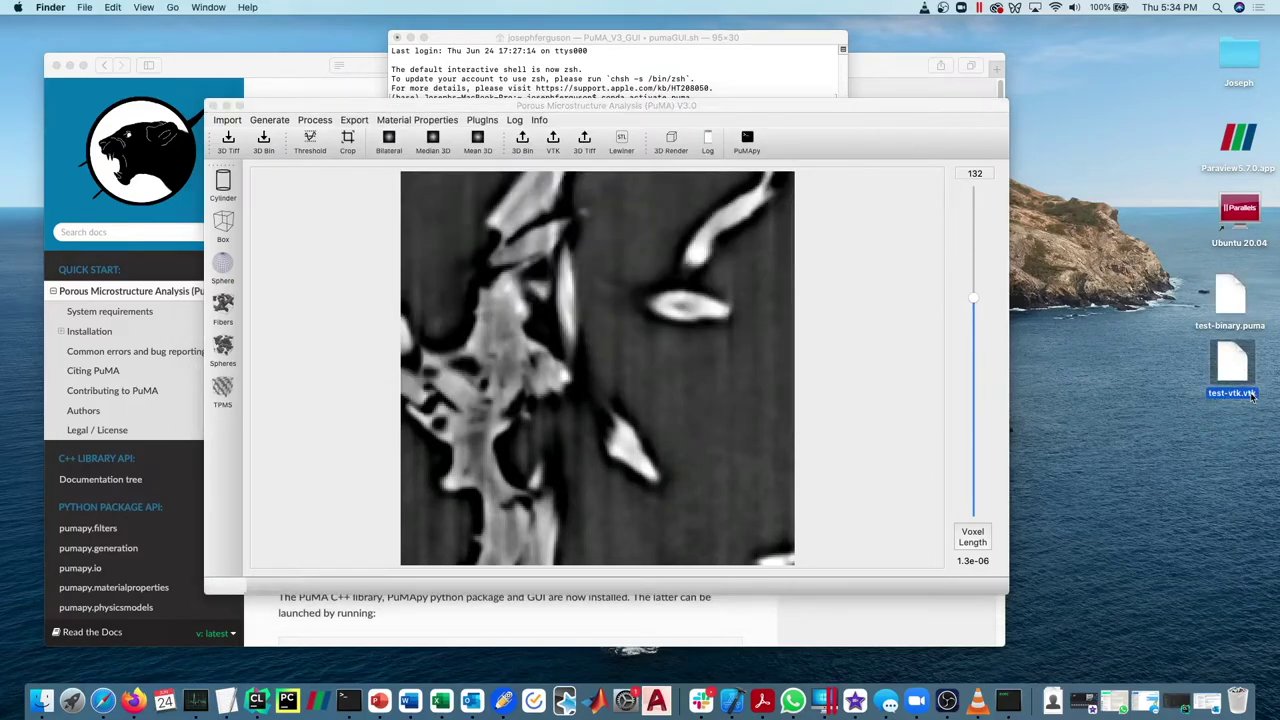
- Export the volume as a 3D TIFF named test-tiff.tif on the Desktop
left_click(583, 140)
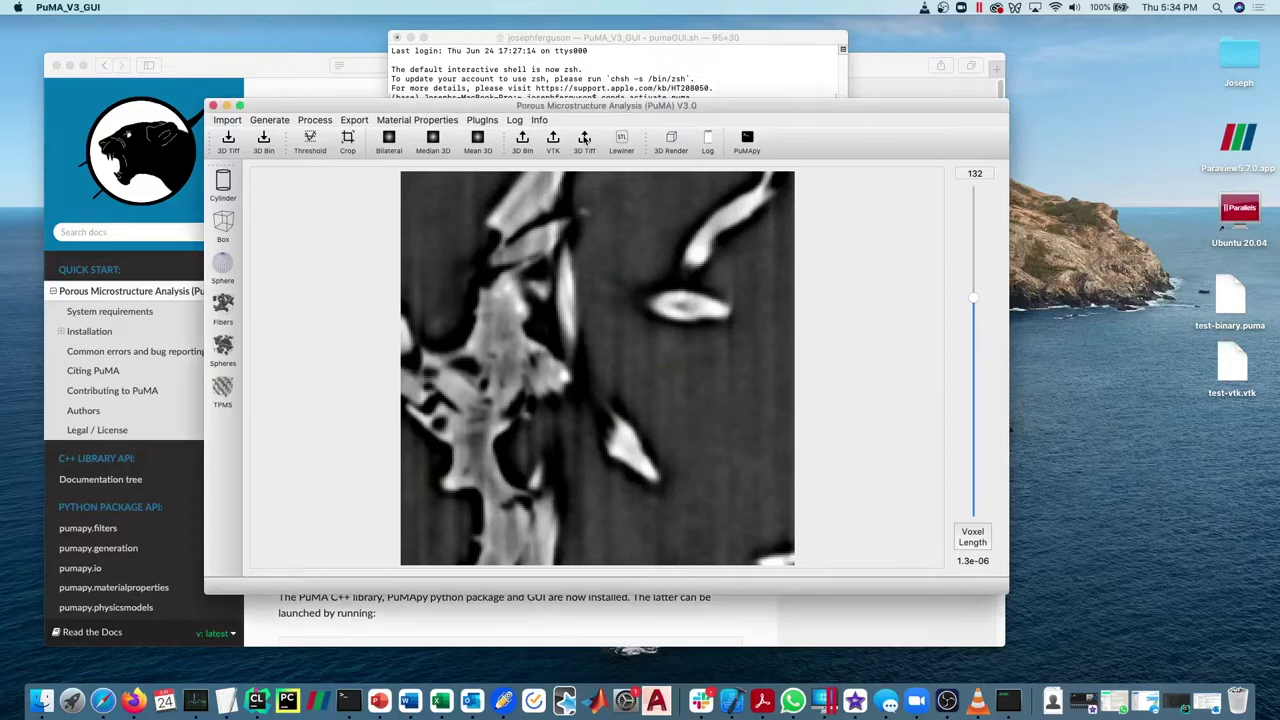
left_click(585, 141)
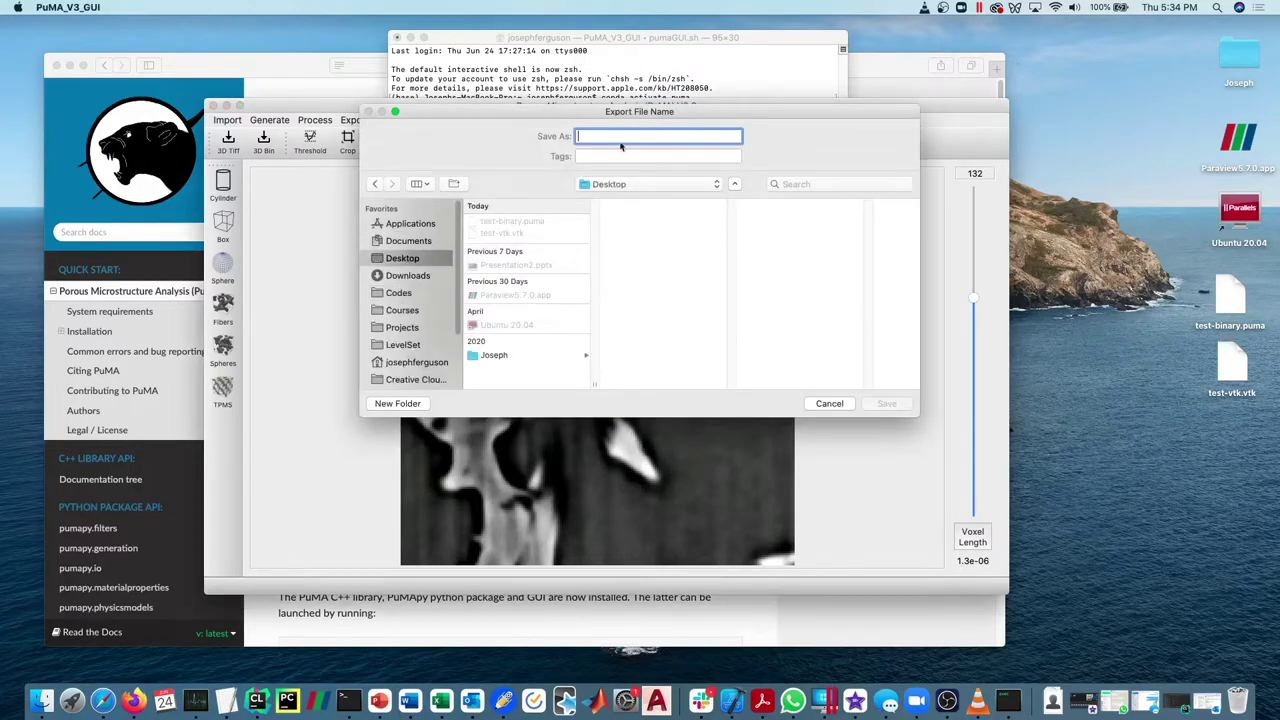
type("tes")
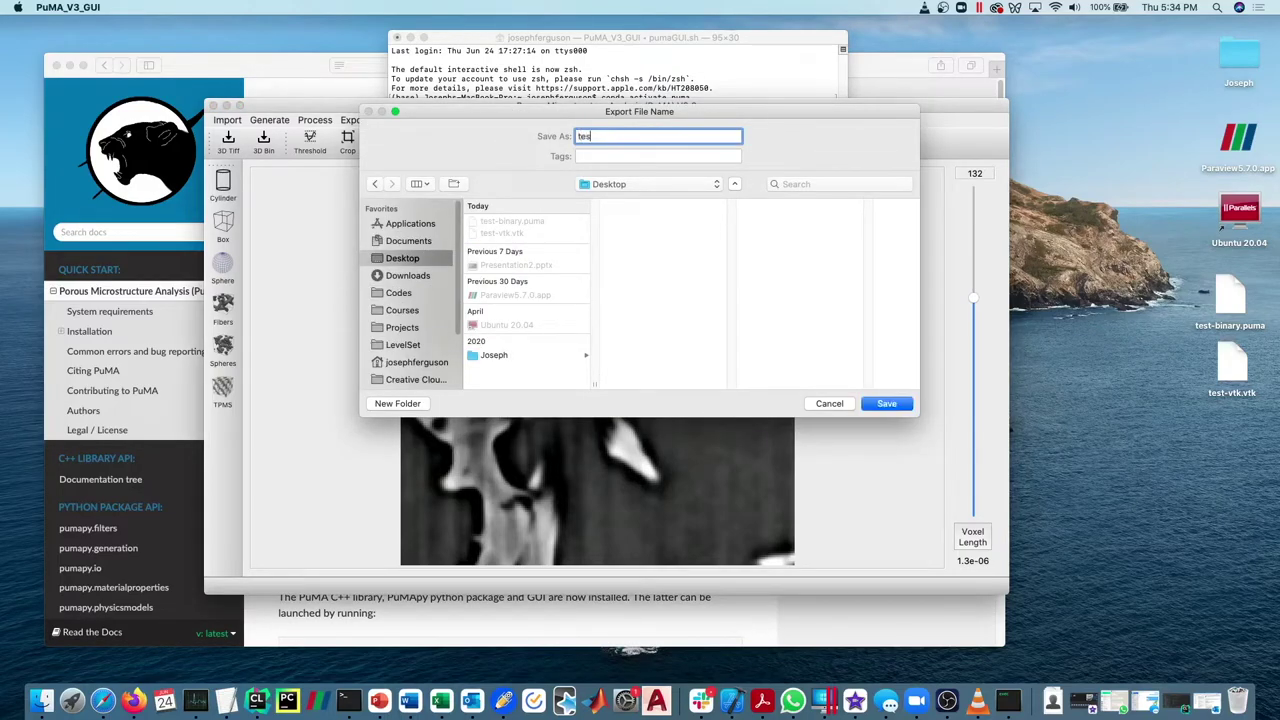
type("t-tiff")
key("Return")
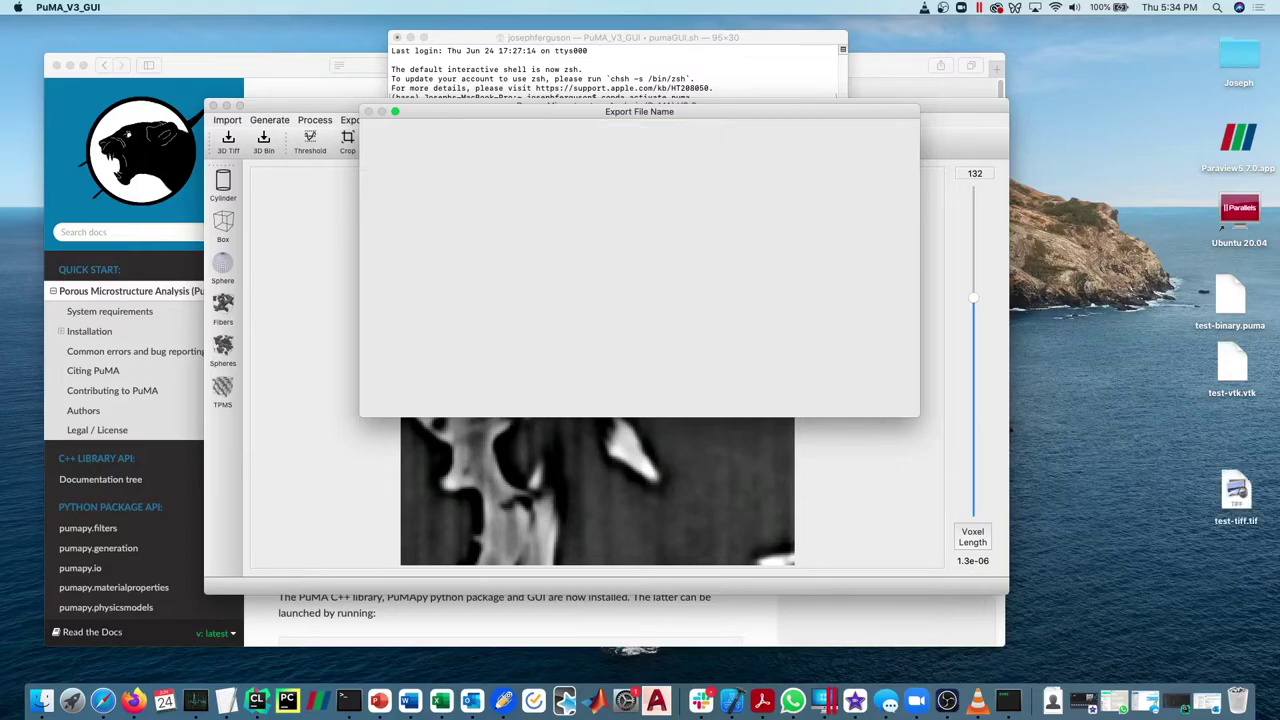
left_click_drag(1240, 495, 1257, 455)
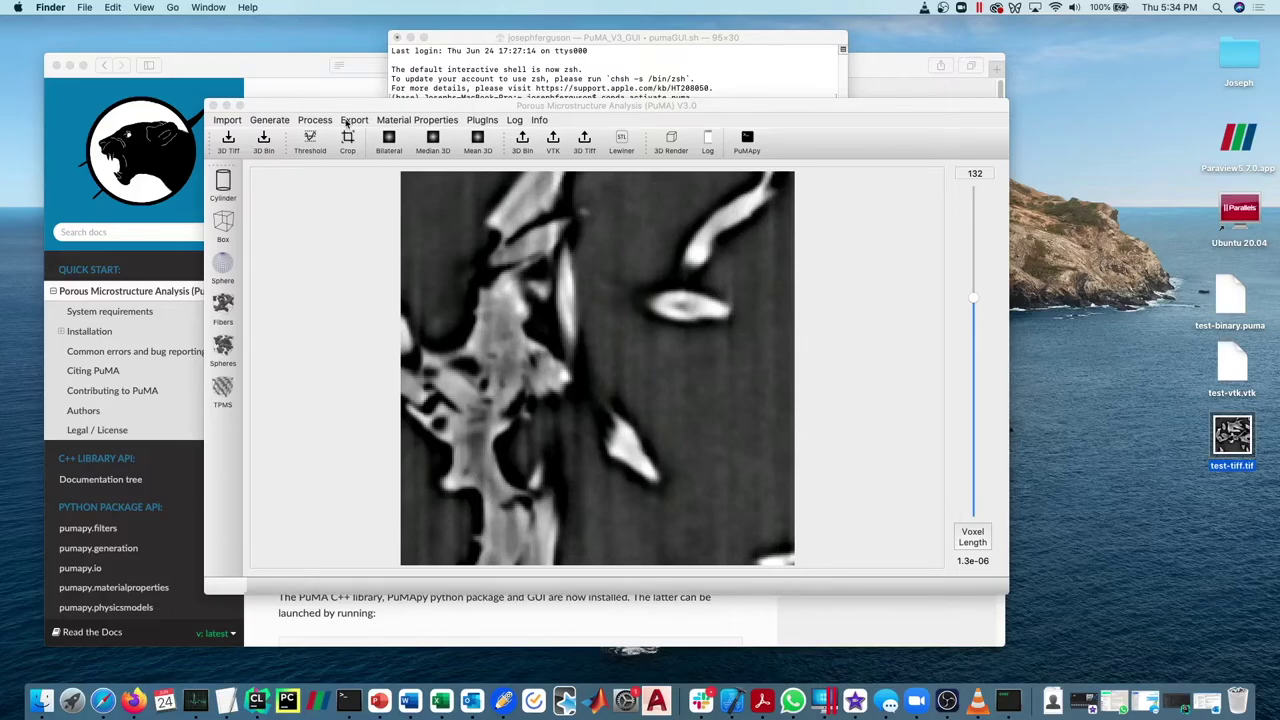
key("super+Tab")
- Scroll the PuMA docs in Safari down to the Authors and Legal / License sections
scroll(433, 438, "down", 20)
scroll(433, 438, "up", 20)
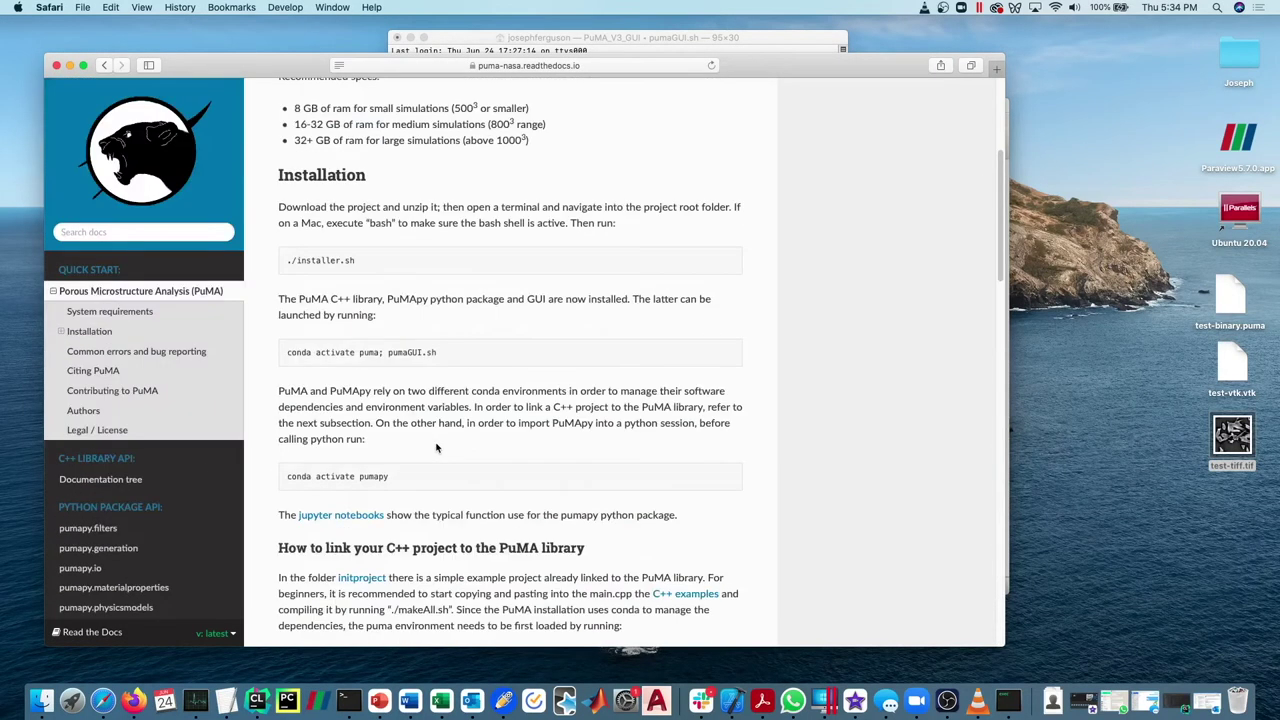
scroll(445, 380, "down", 10)
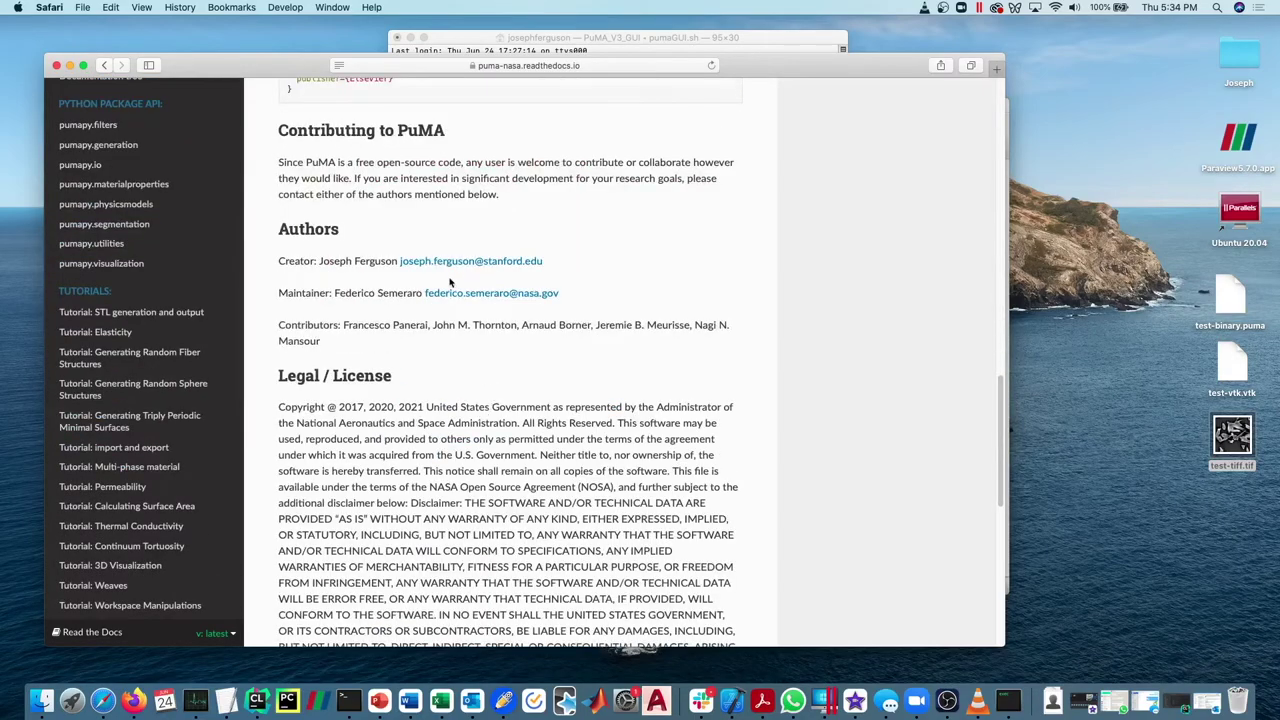
left_click_drag(336, 293, 418, 292)
left_click(590, 300)
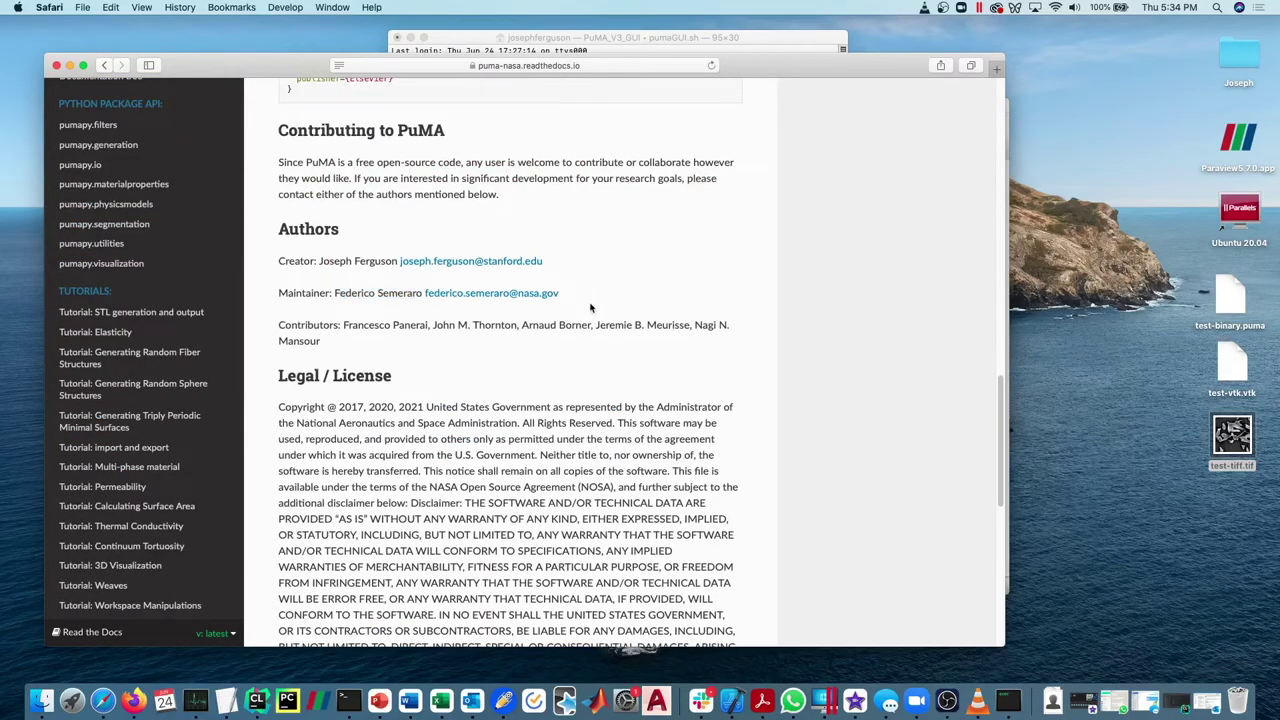